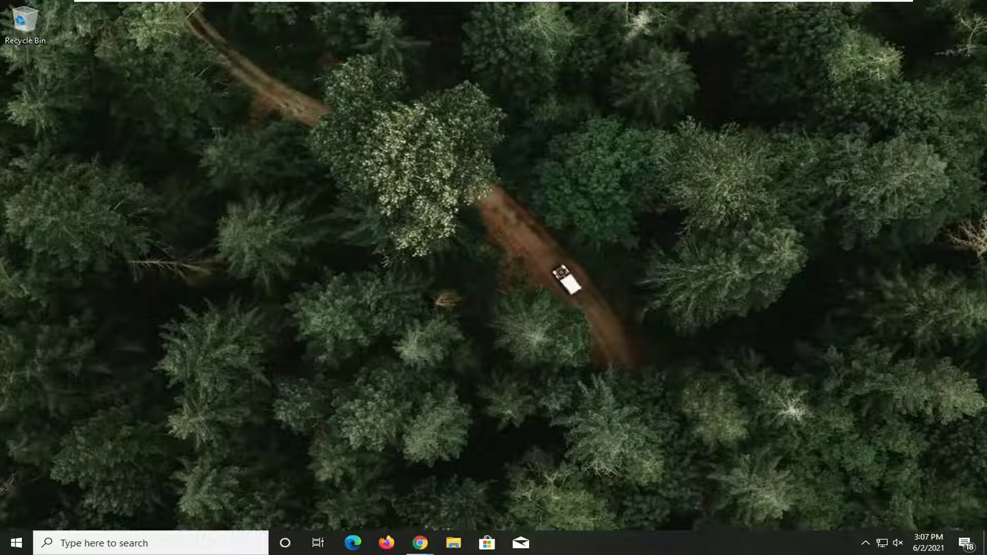
Open the Troubleshoot settings page from a Start search for 'troubleshoot'.
click(16, 543)
text(t)
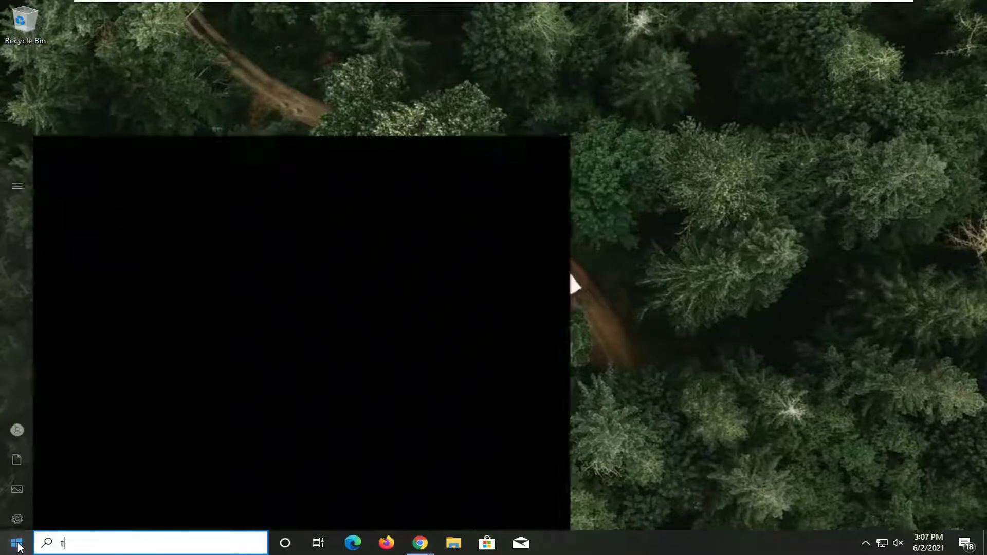
text(roubleshoot)
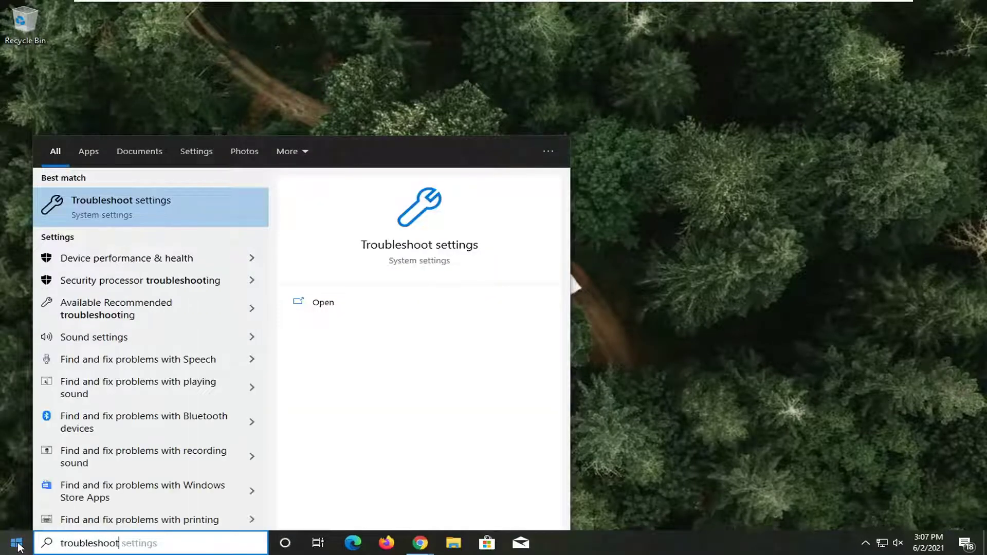
click(163, 222)
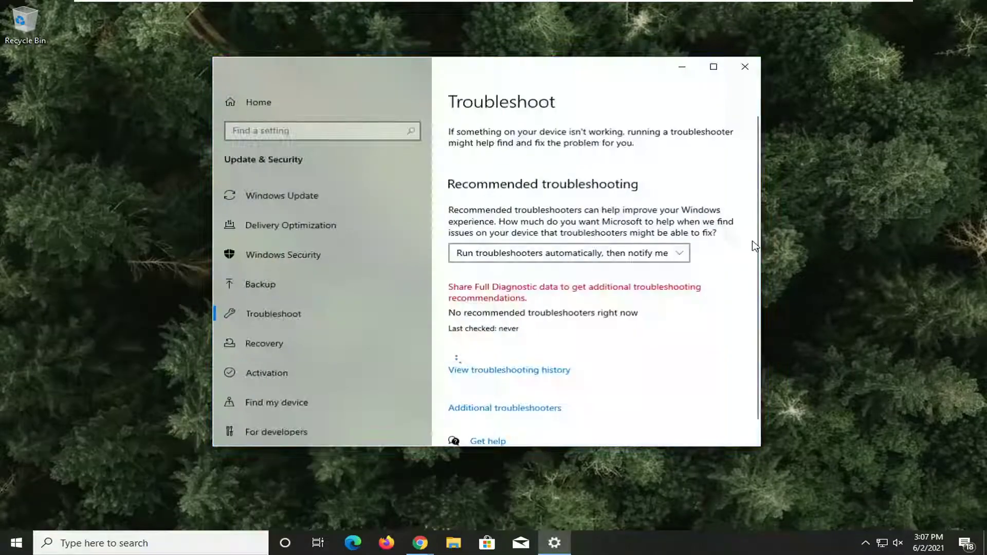
scroll(586, 373, down, 2)
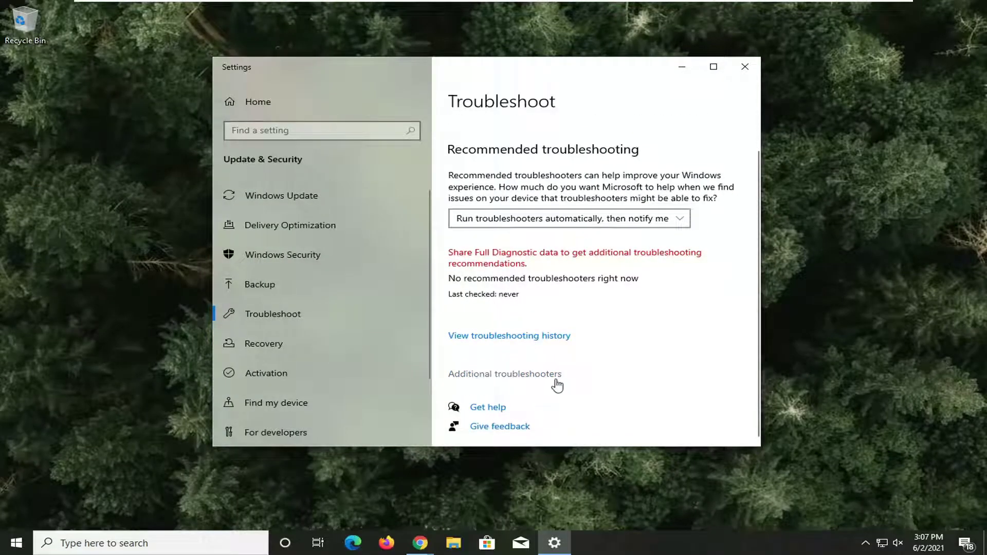
Open Additional troubleshooters and expand the Network Adapter troubleshooter entry.
click(550, 377)
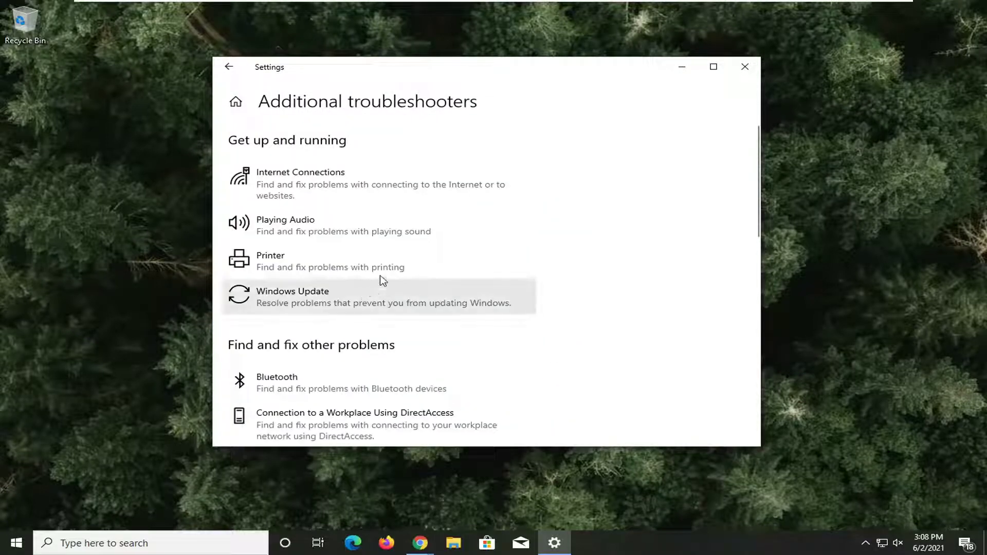
scroll(383, 280, down, 2)
scroll(342, 257, down, 2)
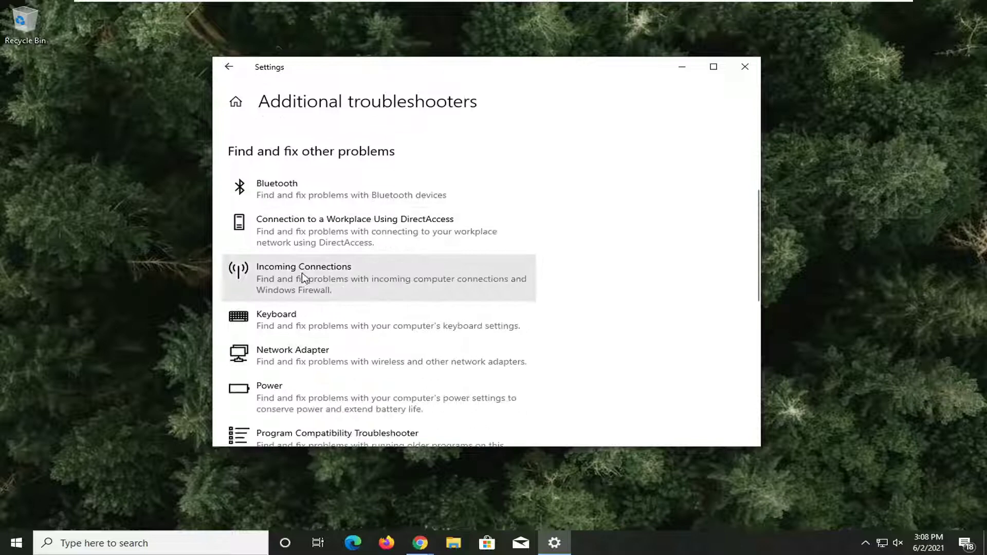
click(318, 360)
scroll(288, 350, down, 1)
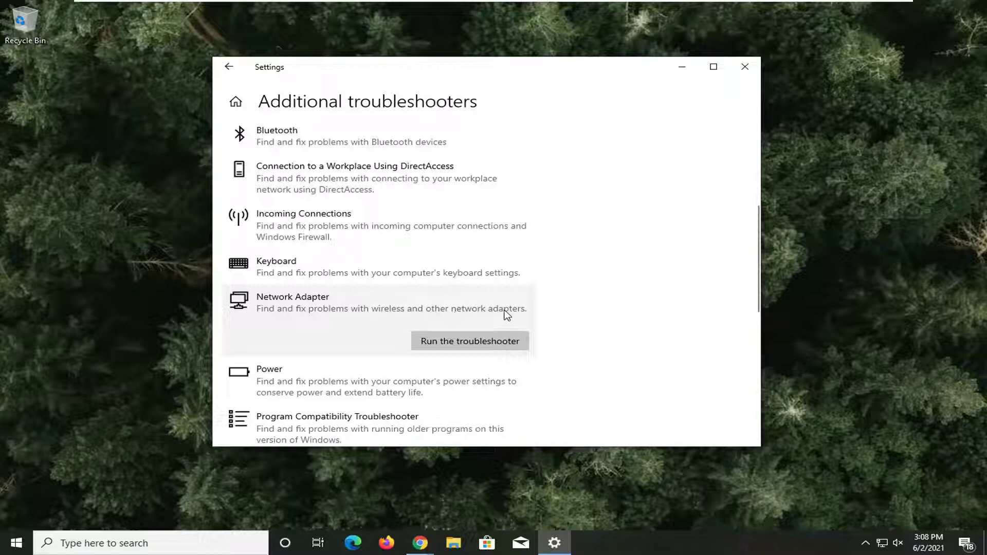
Run the Network Adapter troubleshooter, close its result, and close Settings.
click(477, 347)
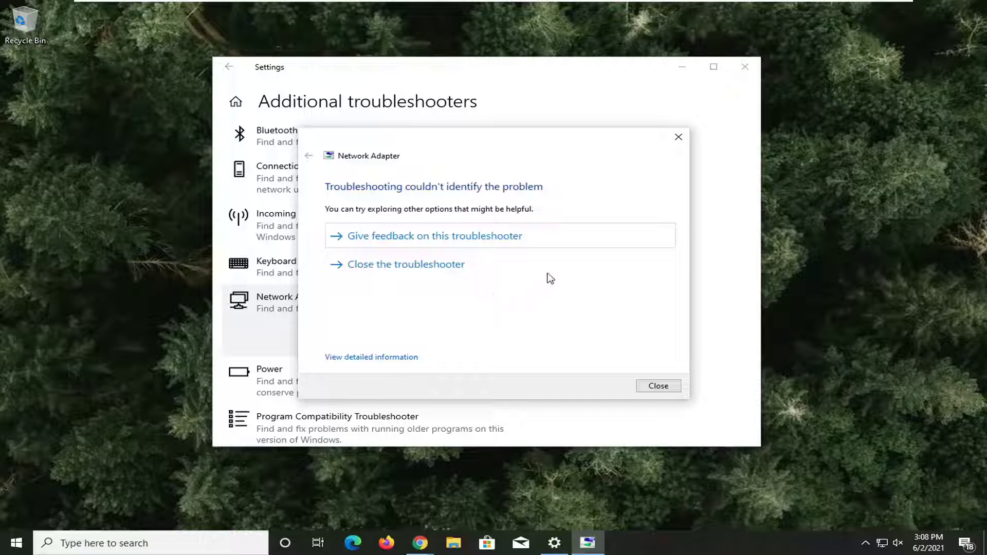
click(659, 389)
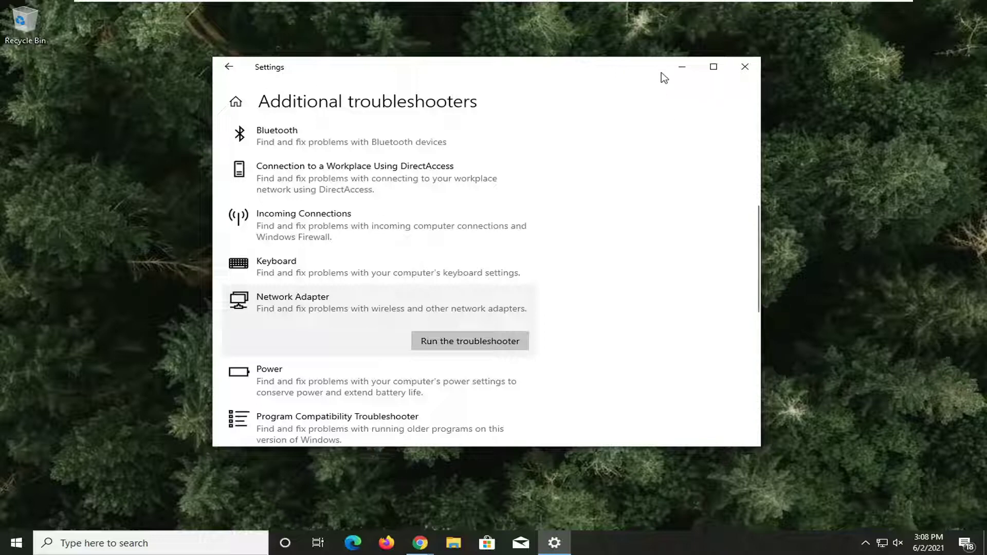
click(745, 66)
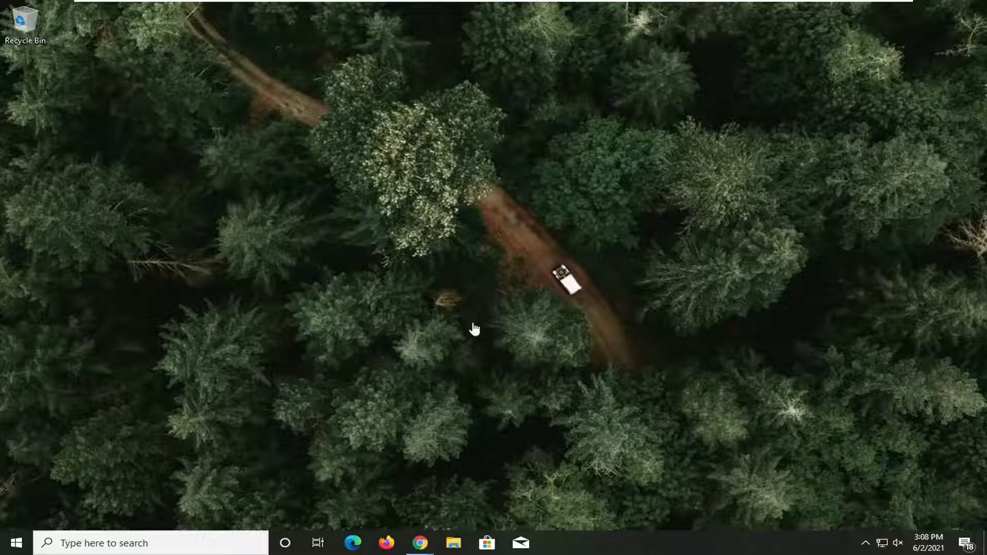
Launch Notepad and paste the two netsh commands with a blank line between them.
click(8, 549)
text(no)
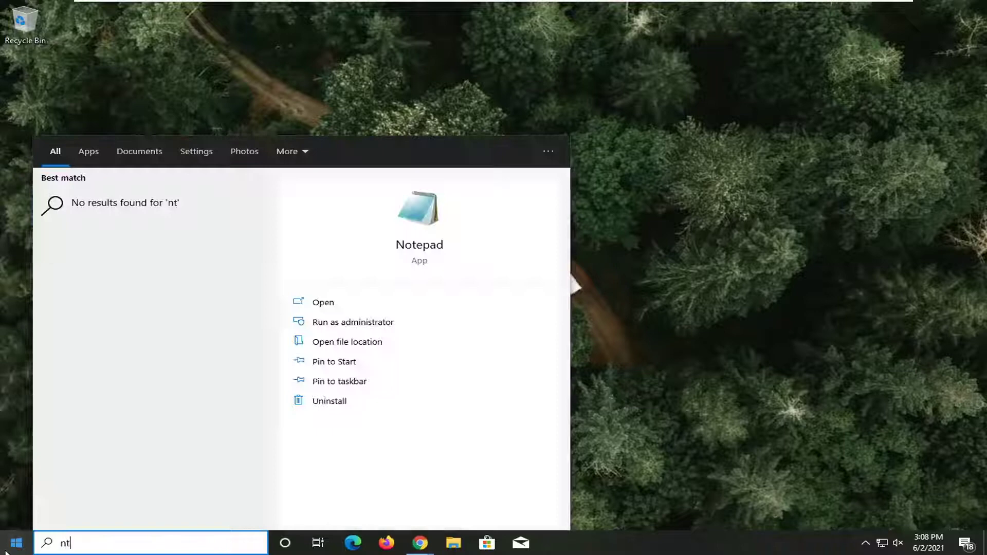
text(tepad)
key(Return)
key(ctrl+v)
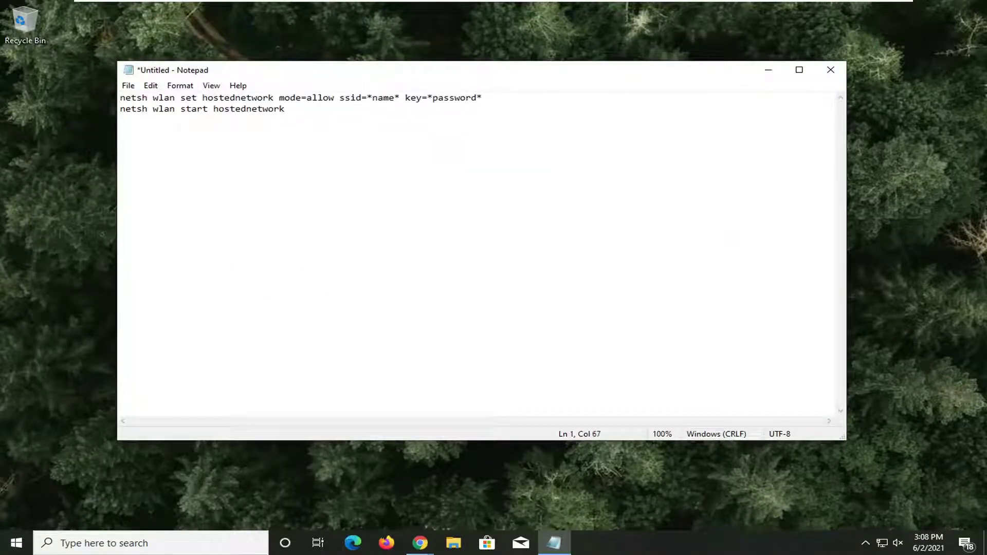
key(Return)
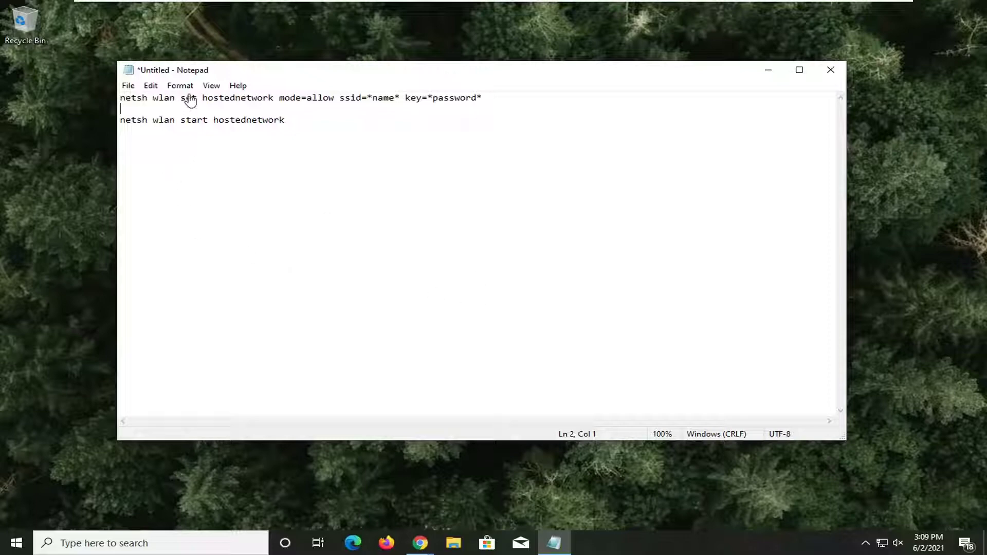
Highlight the network name and password placeholders in the first command with keyboard selection.
key(shift+Left)
key(shift+Left)
key(shift+Left)
key(Right)
key(Right)
key(Right)
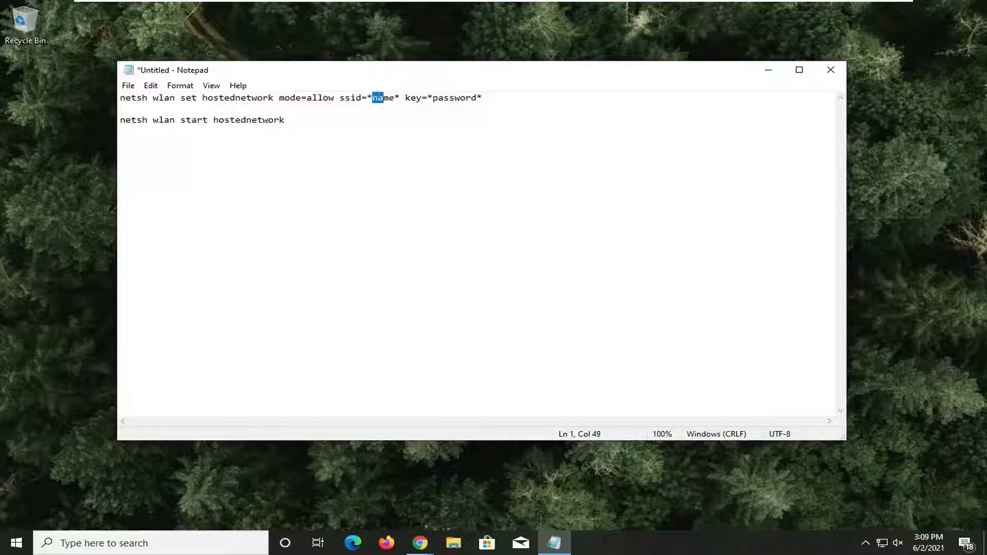
key(shift+Right)
key(Right)
key(Right)
key(Right)
key(shift+Left)
key(shift+End)
key(Down)
Highlight in turn the name placeholder, password placeholder and start hostednetwork command.
drag(400, 97, 372, 98)
key(Down)
drag(483, 98, 429, 97)
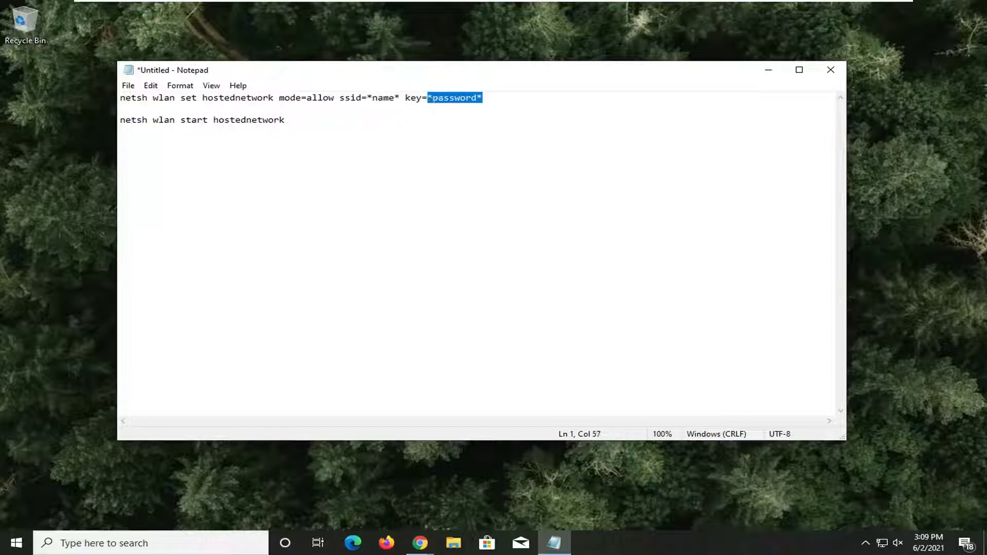
key(Down)
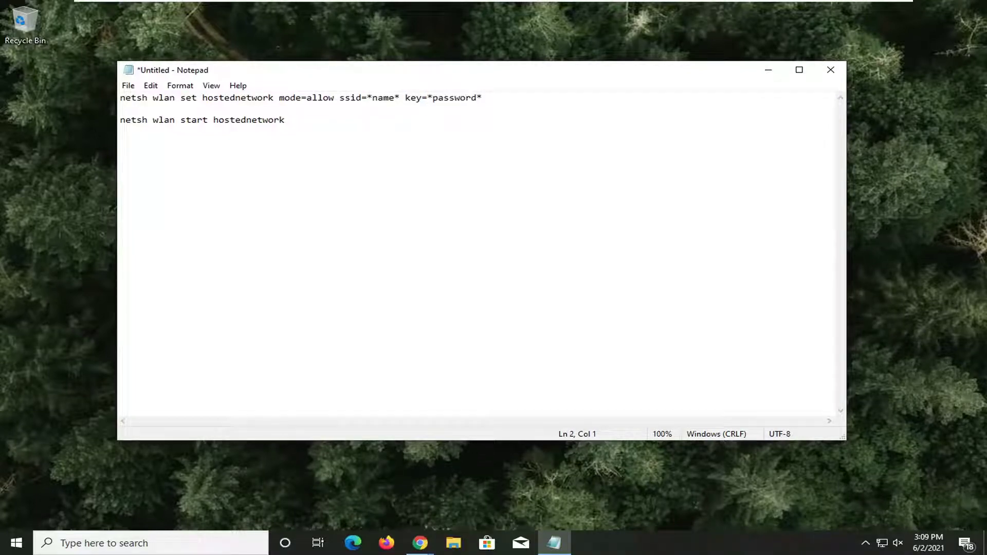
drag(155, 119, 271, 120)
key(Down)
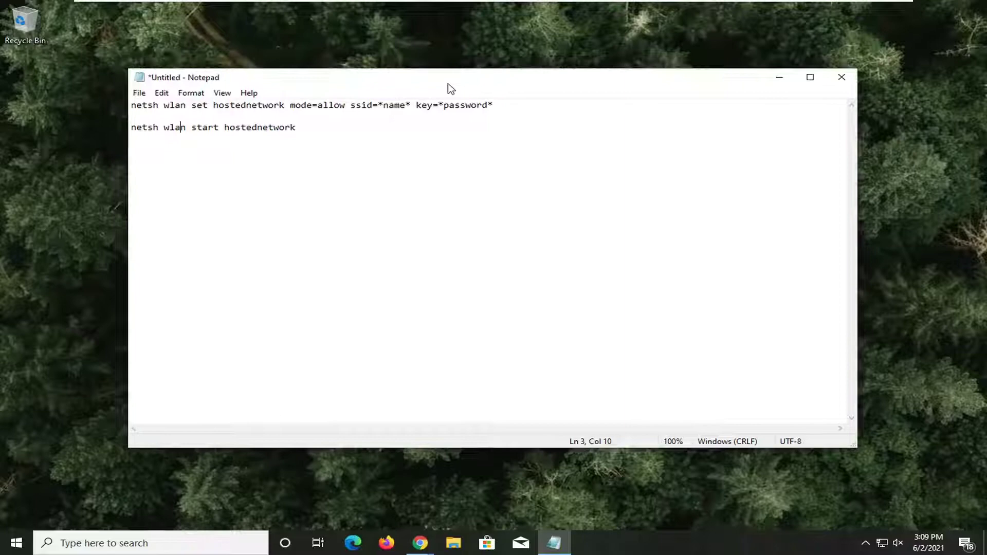
drag(438, 73, 450, 79)
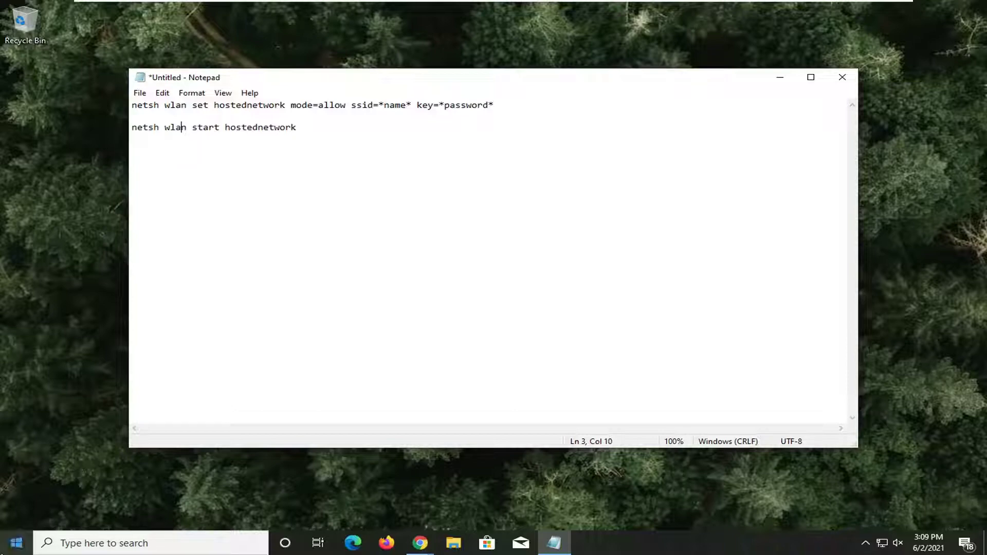
Launch Command Prompt as administrator from a 'cmd' search, approving the UAC prompt.
click(2, 551)
text(c)
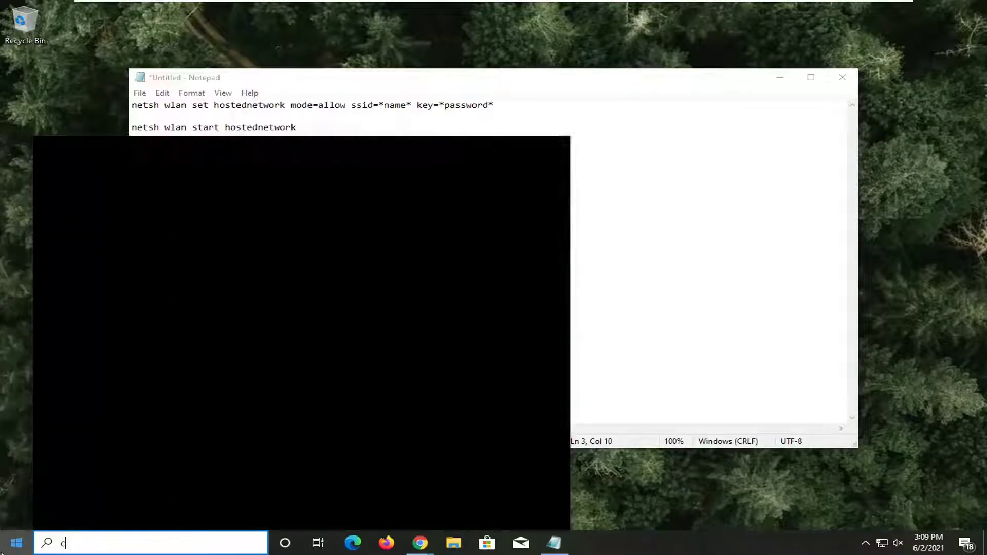
text(md)
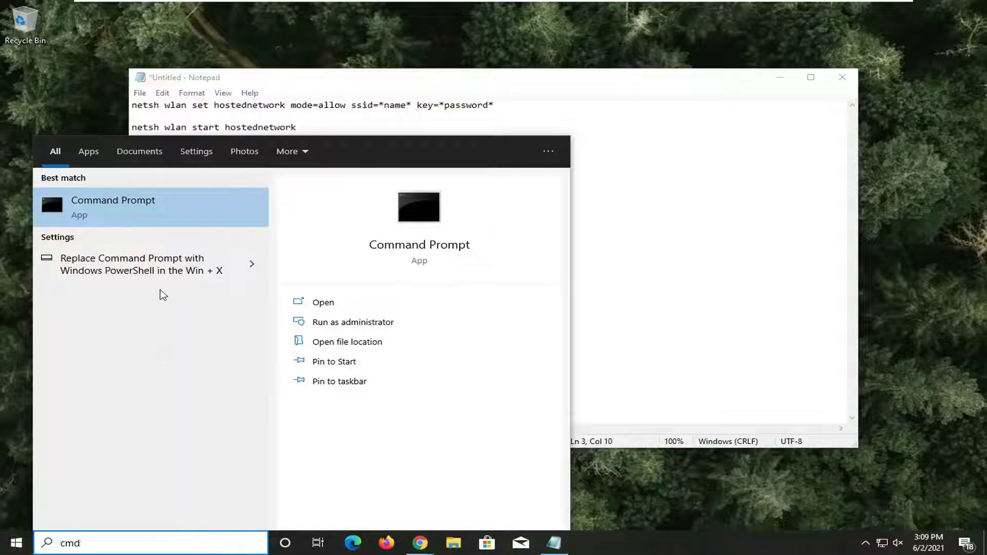
right_click(138, 220)
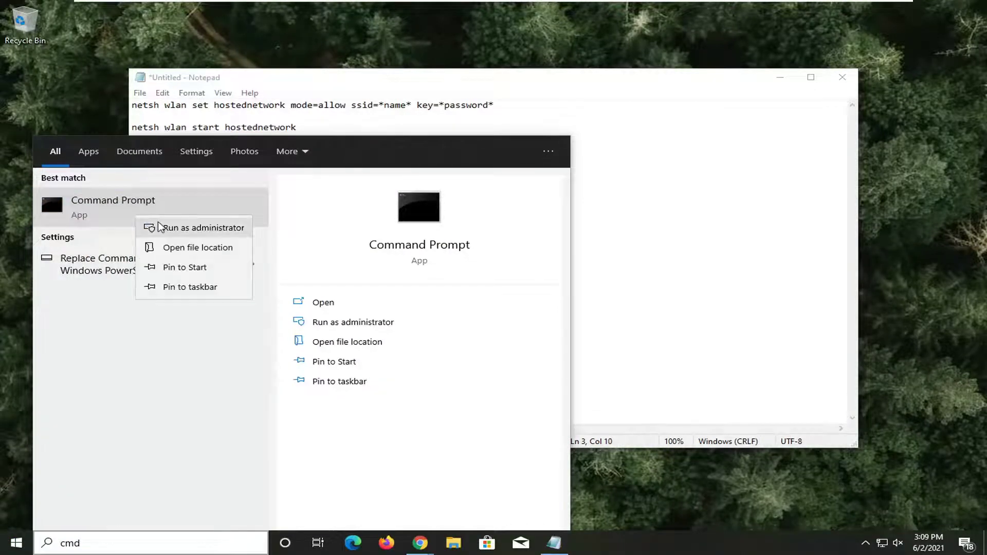
click(146, 225)
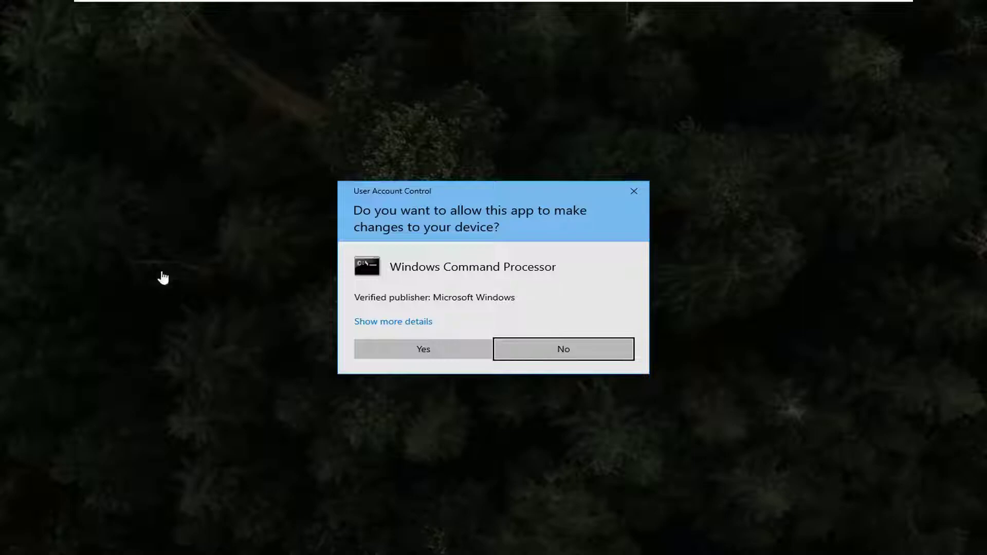
click(391, 349)
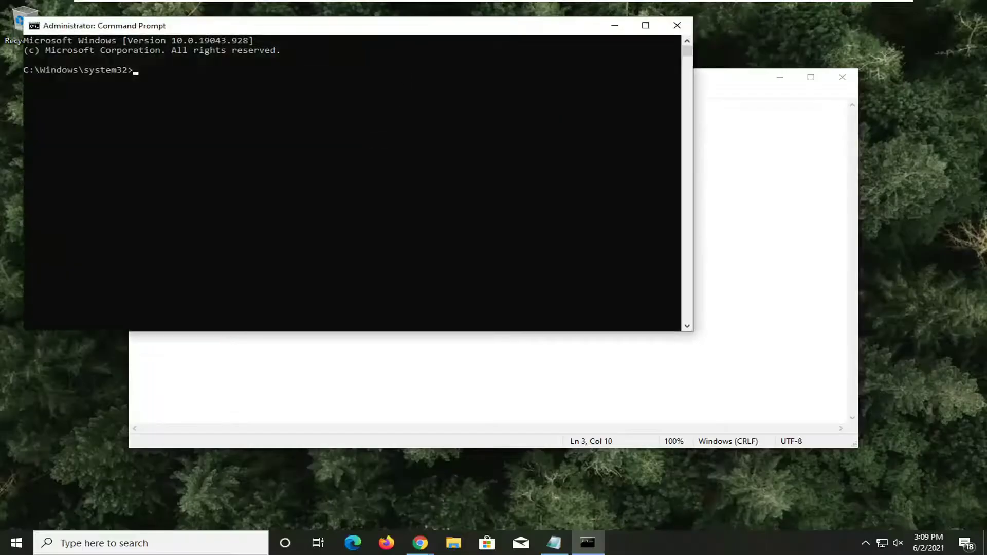
Copy the hosted network setup command from Notepad and paste-run it in Command Prompt.
key(alt+Tab)
key(Up)
key(Up)
key(End)
key(shift+Home)
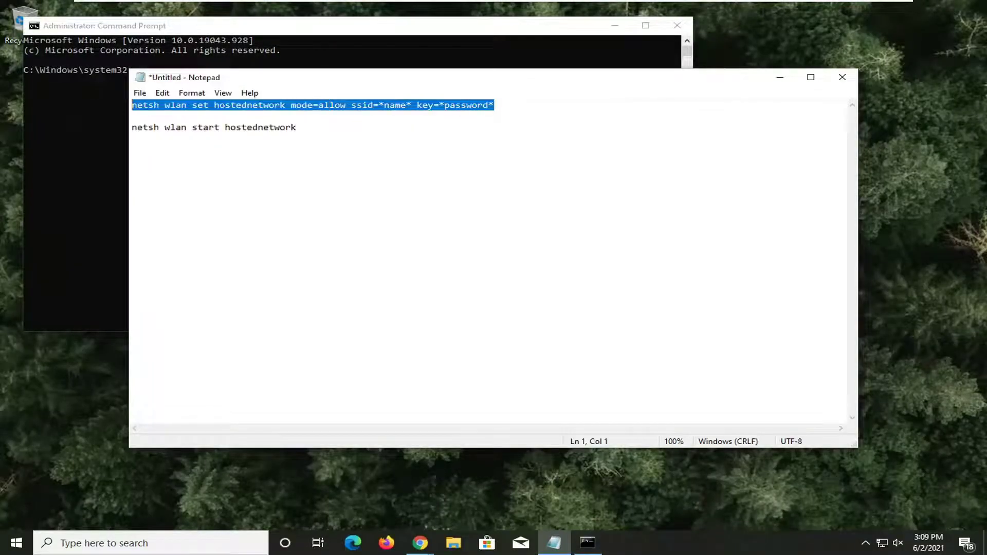
right_click(218, 104)
click(242, 142)
click(405, 31)
drag(419, 38, 480, 53)
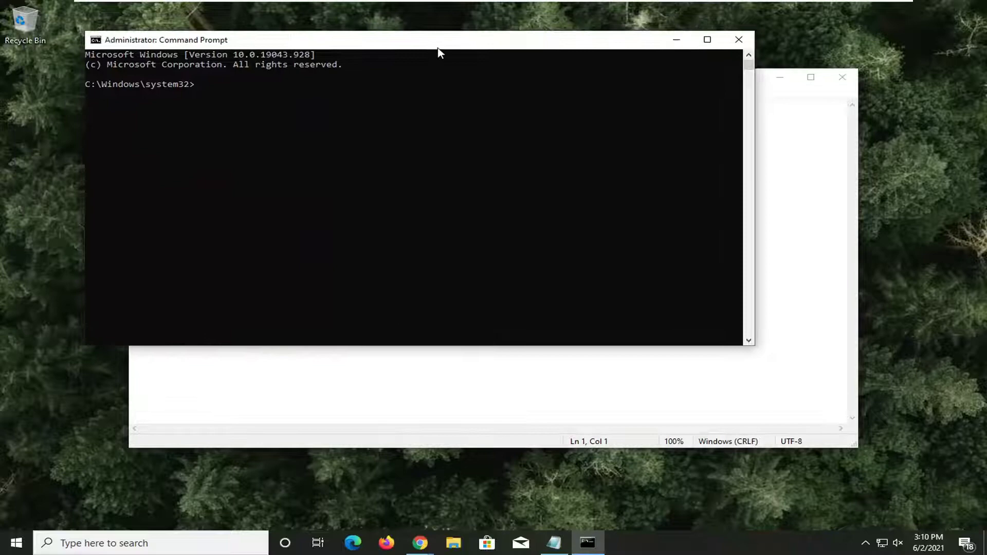
right_click(438, 50)
click(373, 41)
right_click(446, 46)
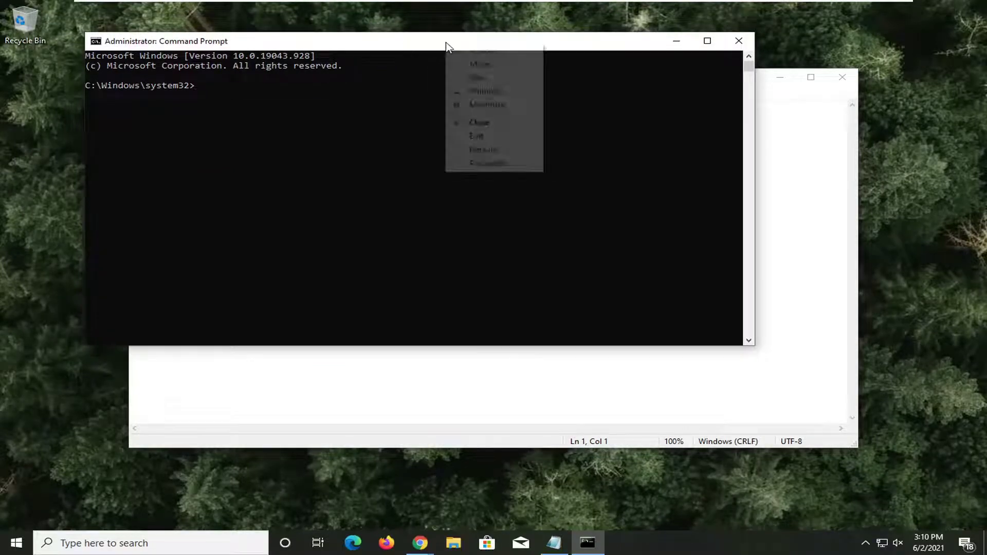
mouse_move(483, 136)
click(579, 163)
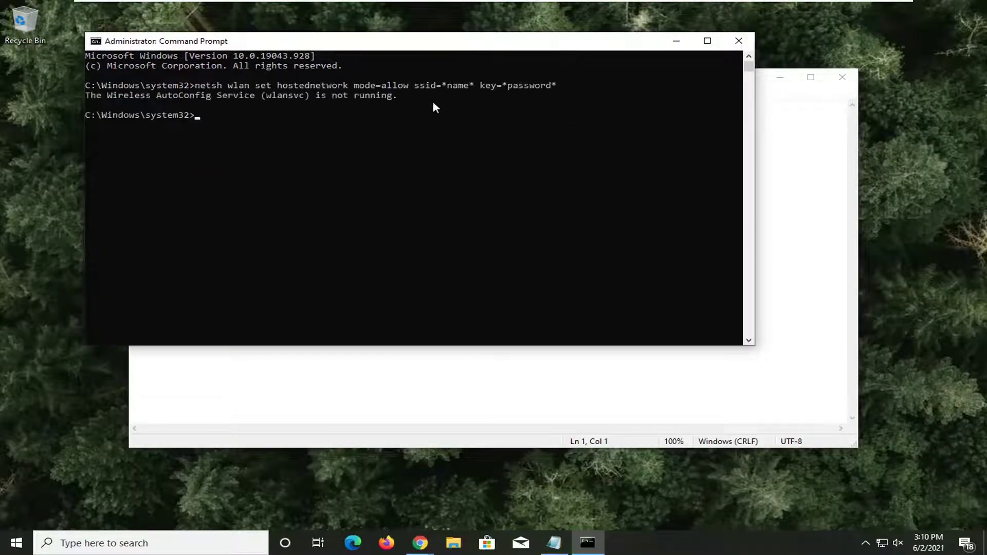
Paste and run 'netsh wlan start hostednetwork' in Command Prompt; it fails as AutoConfig is stopped.
key(alt+Tab)
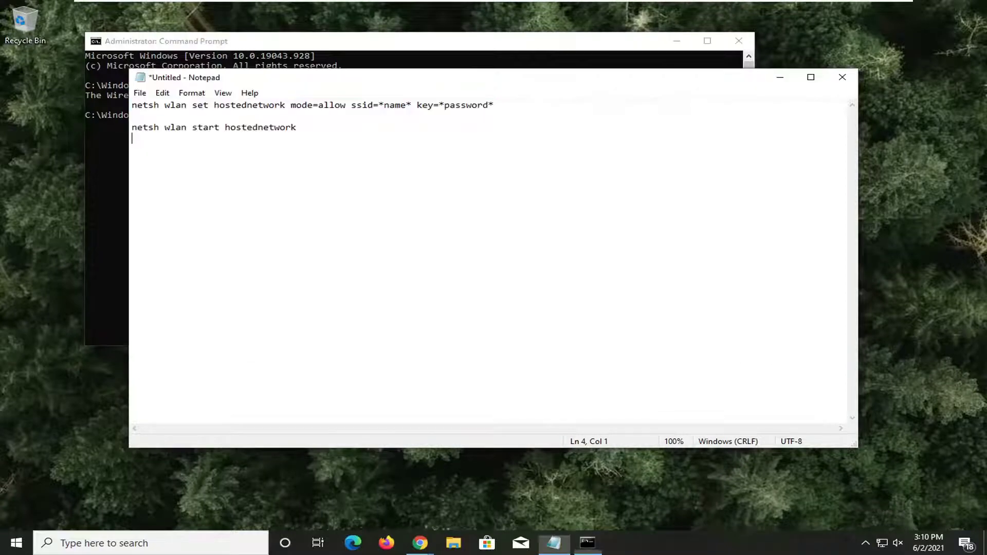
drag(297, 128, 103, 131)
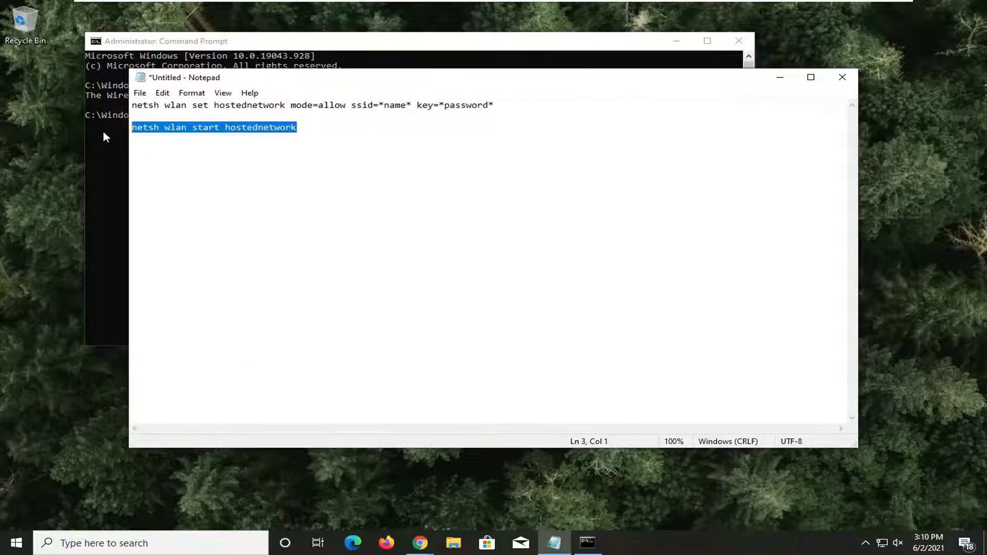
right_click(342, 49)
click(472, 163)
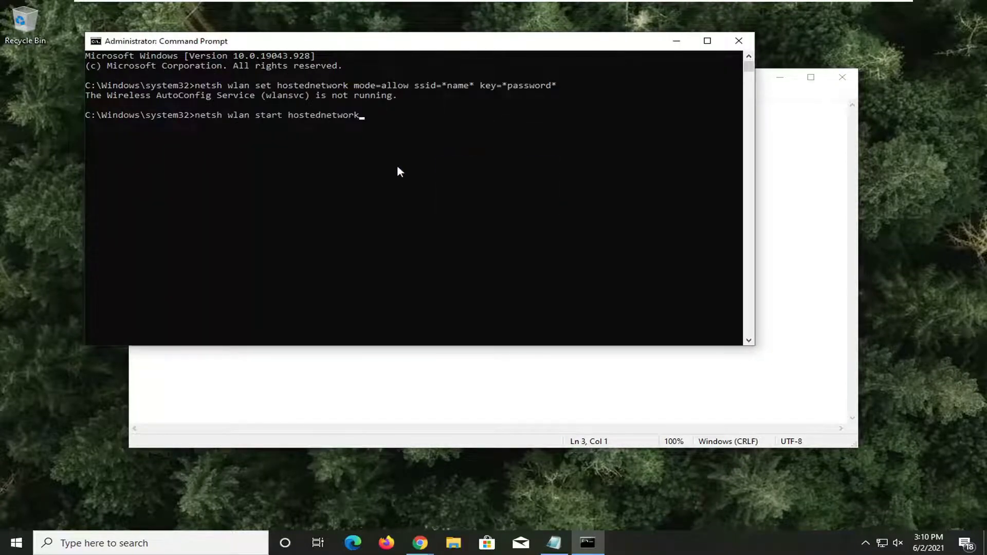
key(Return)
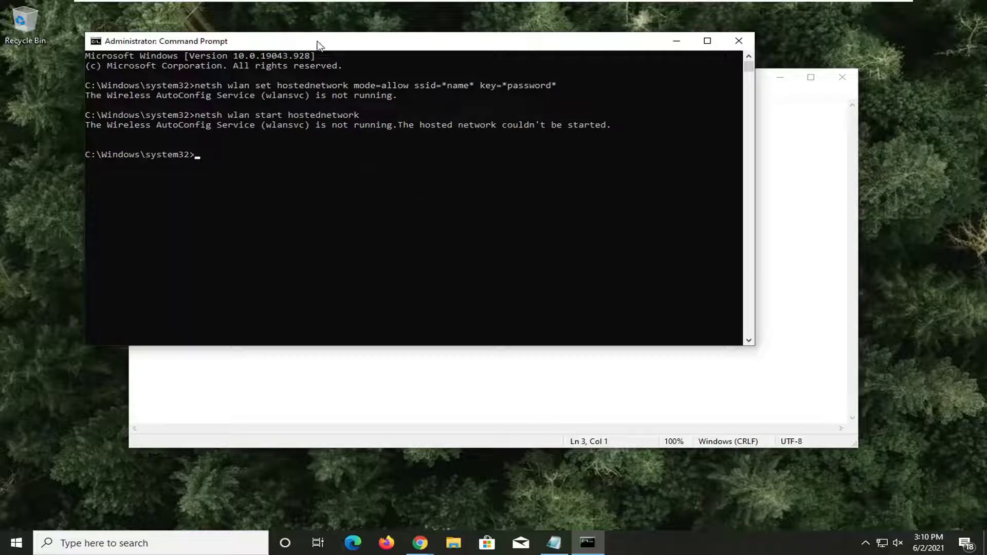
drag(318, 47, 402, 61)
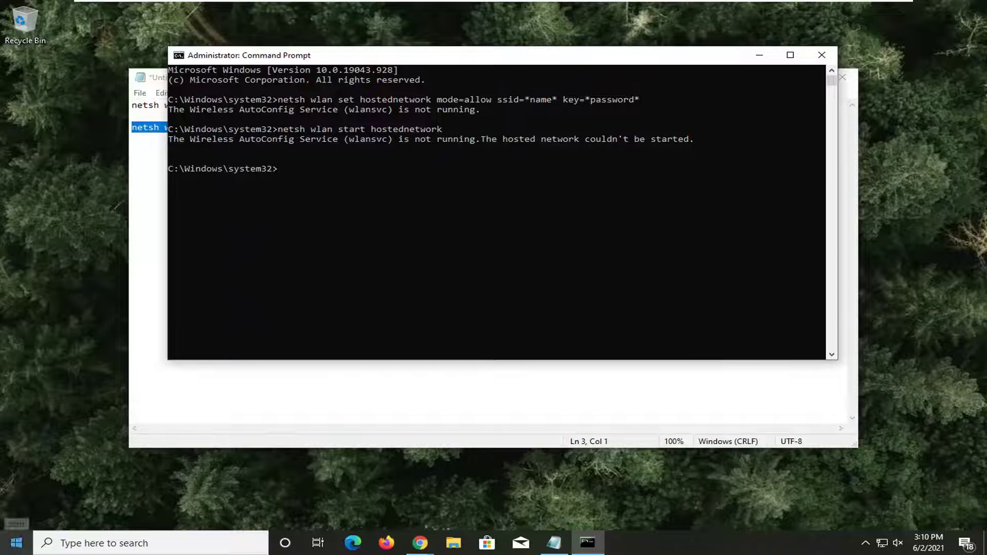
Launch the Services app from a Start search for 'services'.
click(11, 550)
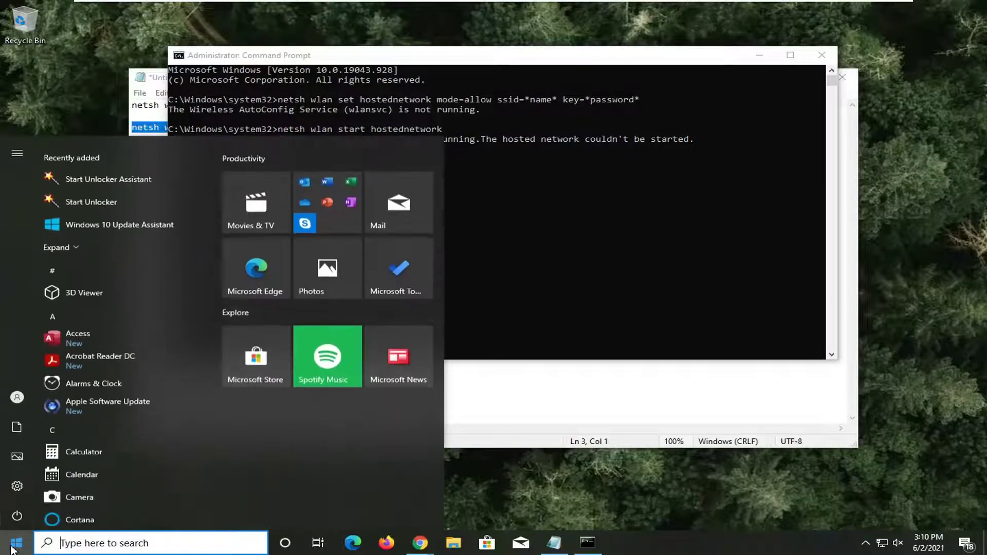
text(services)
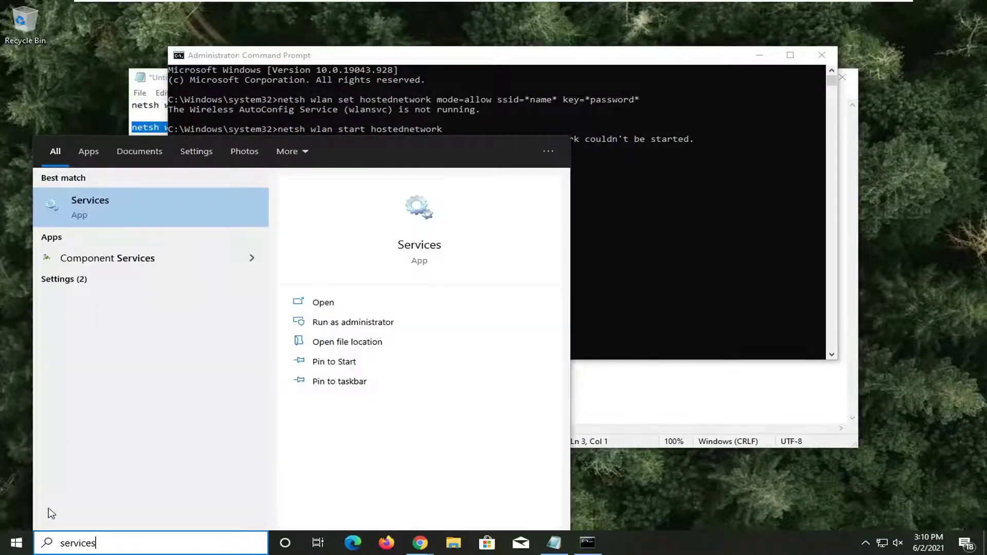
click(108, 214)
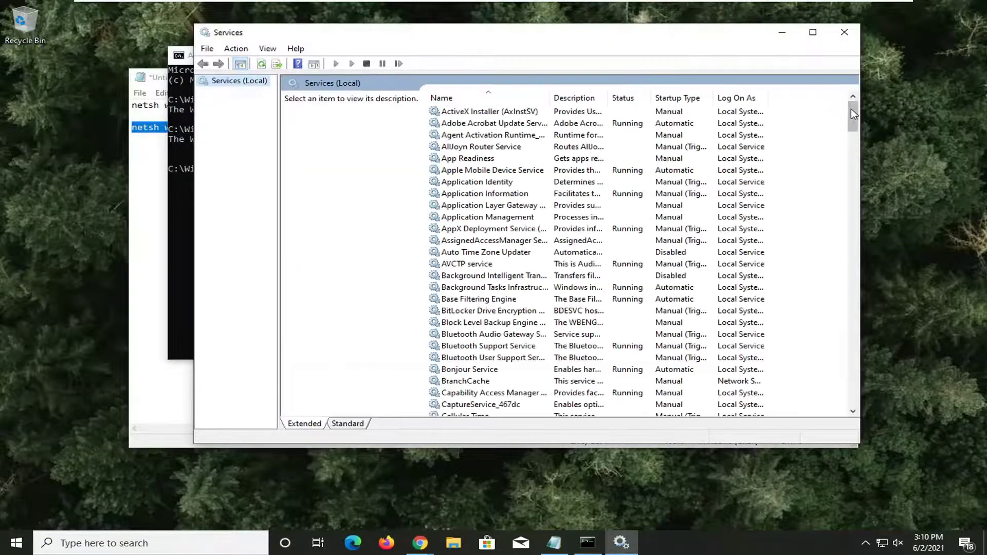
drag(851, 111, 822, 386)
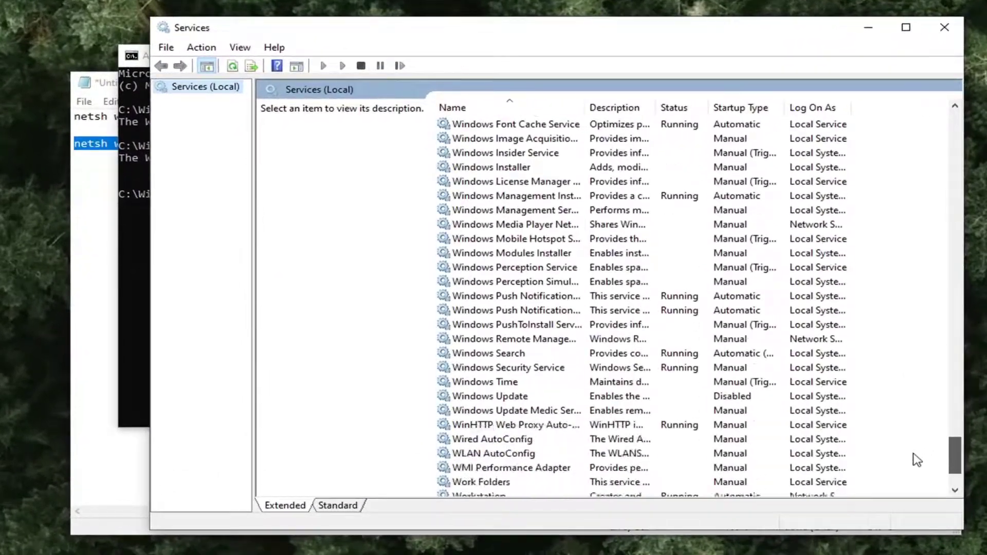
Find and select WLAN AutoConfig, shown stopped with Manual startup.
scroll(915, 459, down, 1)
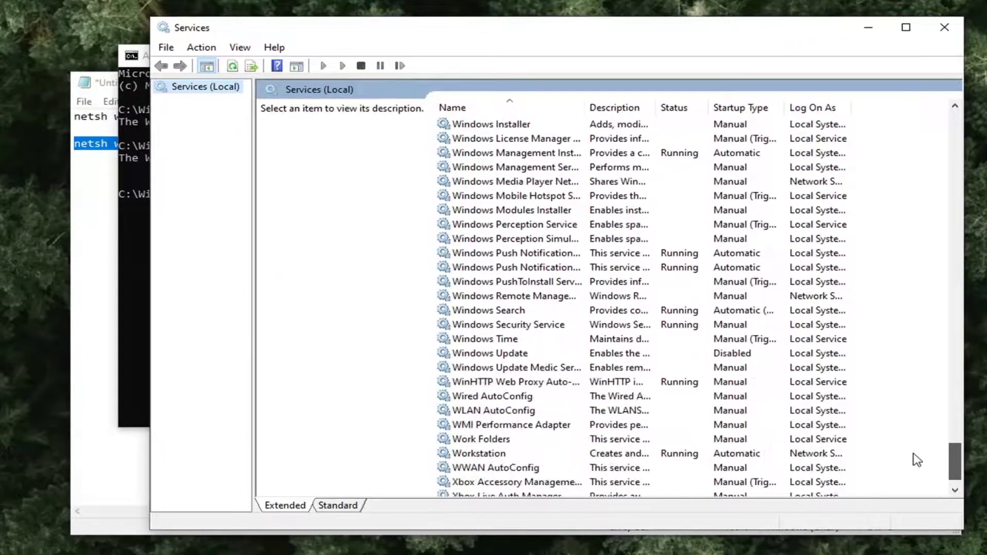
click(574, 410)
scroll(917, 360, down, 20)
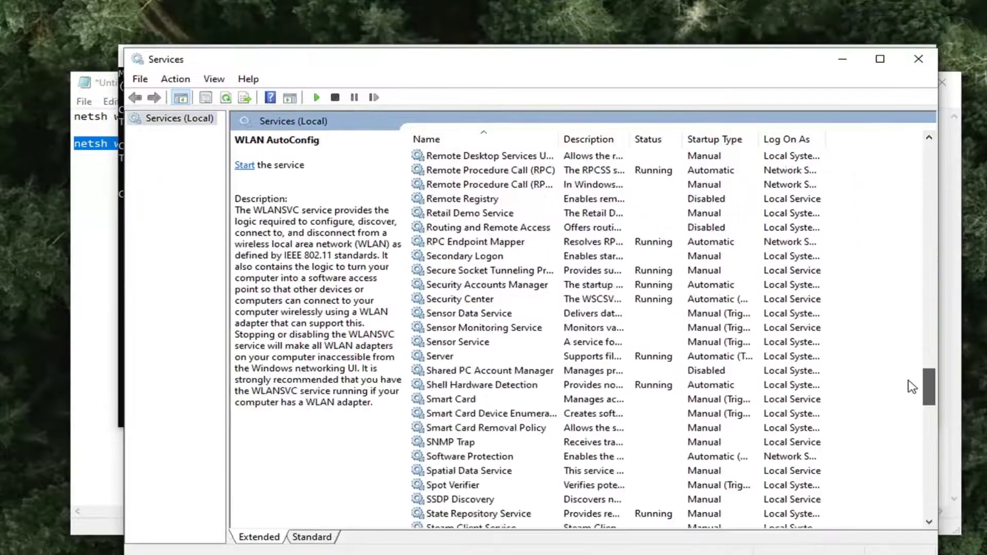
scroll(910, 396, down, 8)
scroll(910, 416, down, 5)
scroll(910, 427, down, 2)
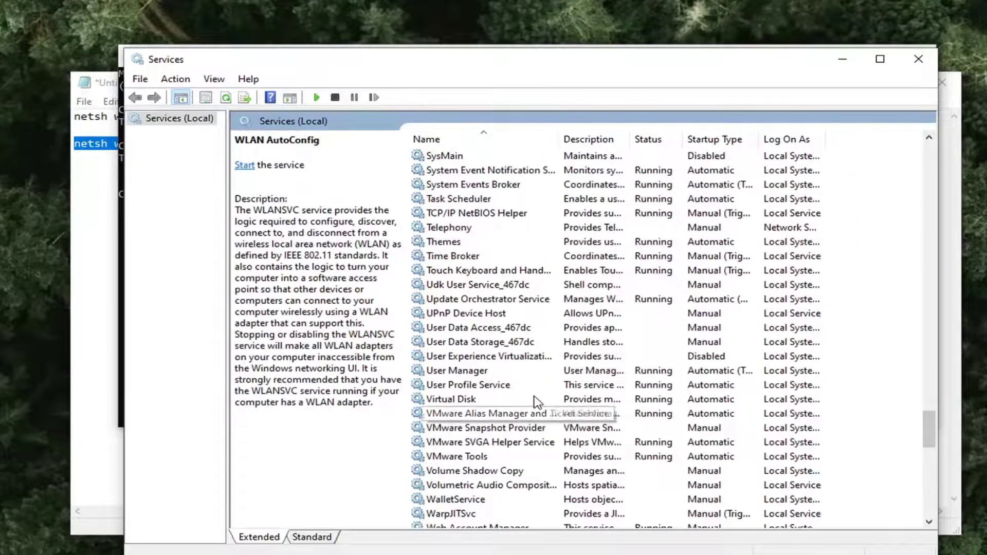
scroll(530, 398, down, 4)
scroll(514, 427, down, 2)
scroll(514, 431, down, 6)
scroll(514, 431, down, 2)
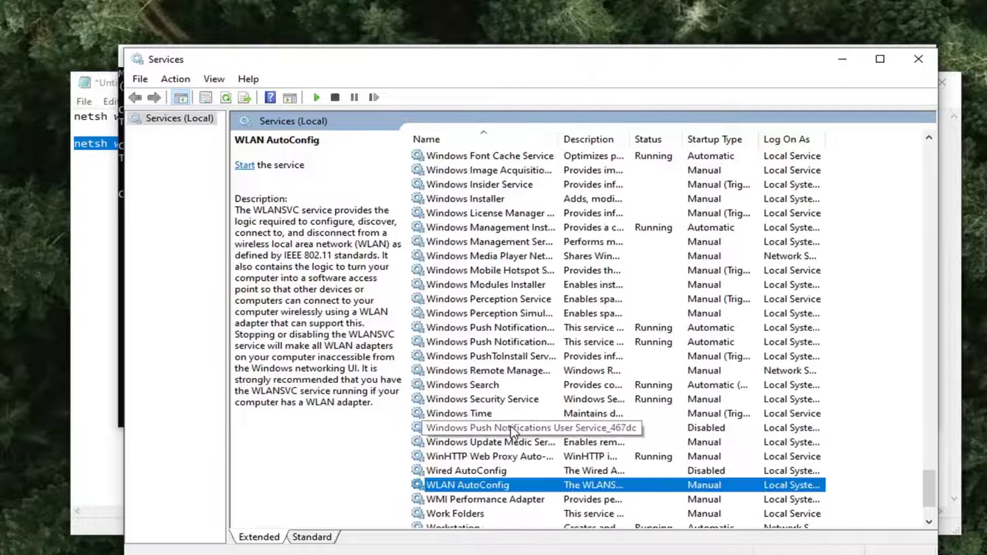
scroll(452, 437, down, 1)
Set WLAN AutoConfig's startup type to Automatic, start the service, and apply with OK.
double_click(473, 442)
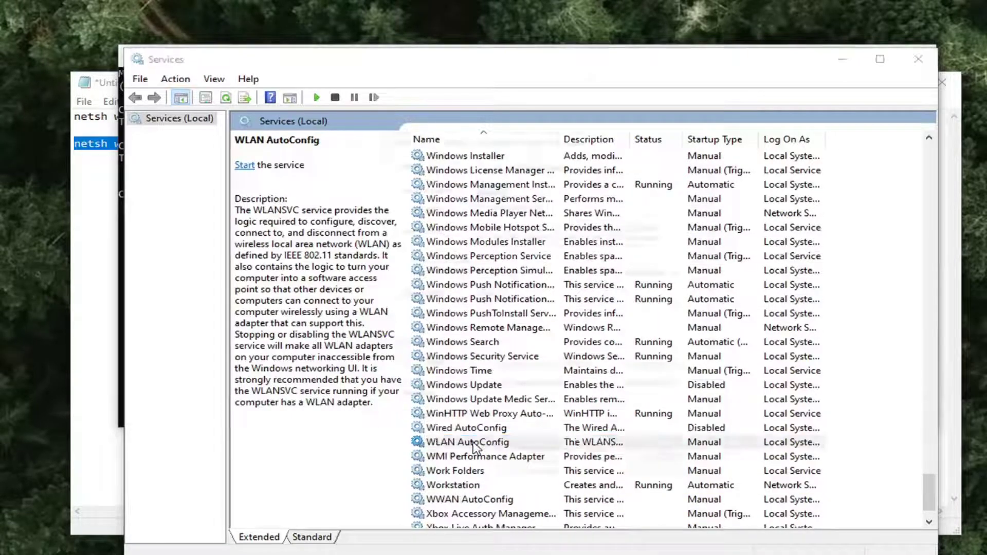
click(512, 295)
click(499, 318)
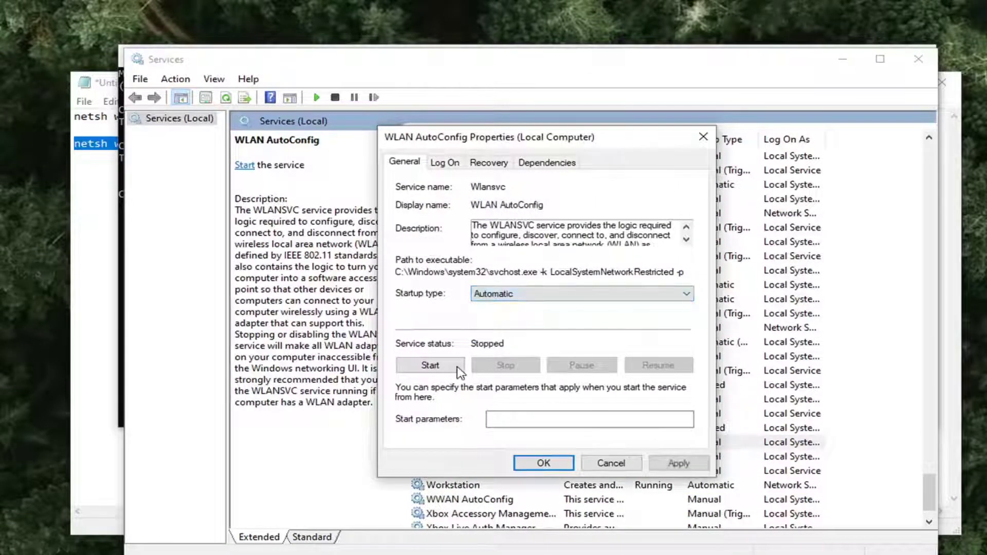
click(430, 366)
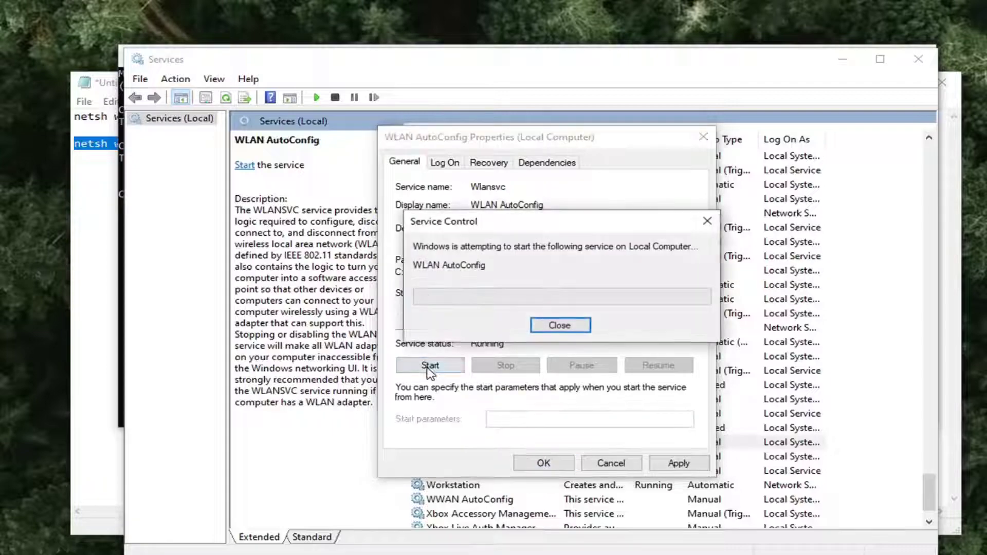
click(678, 462)
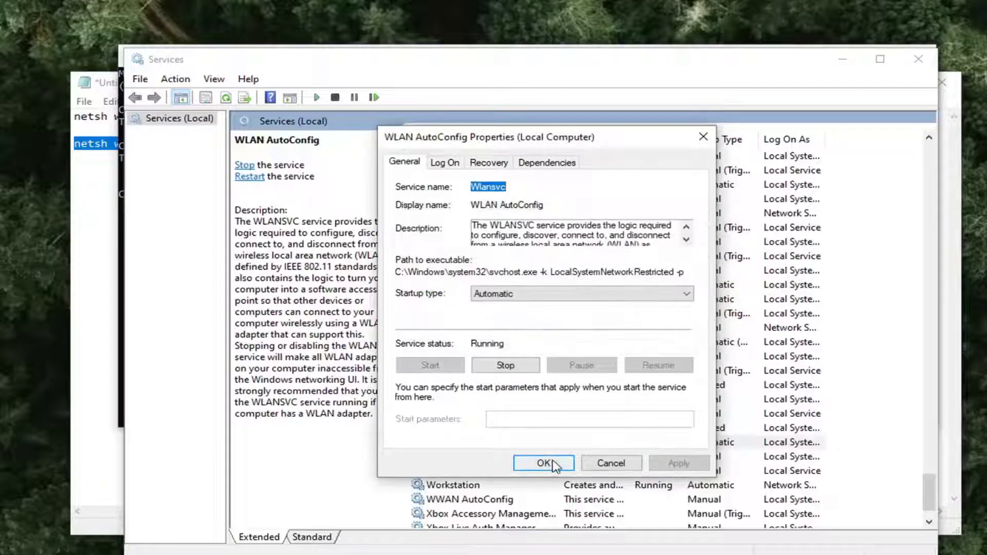
click(553, 464)
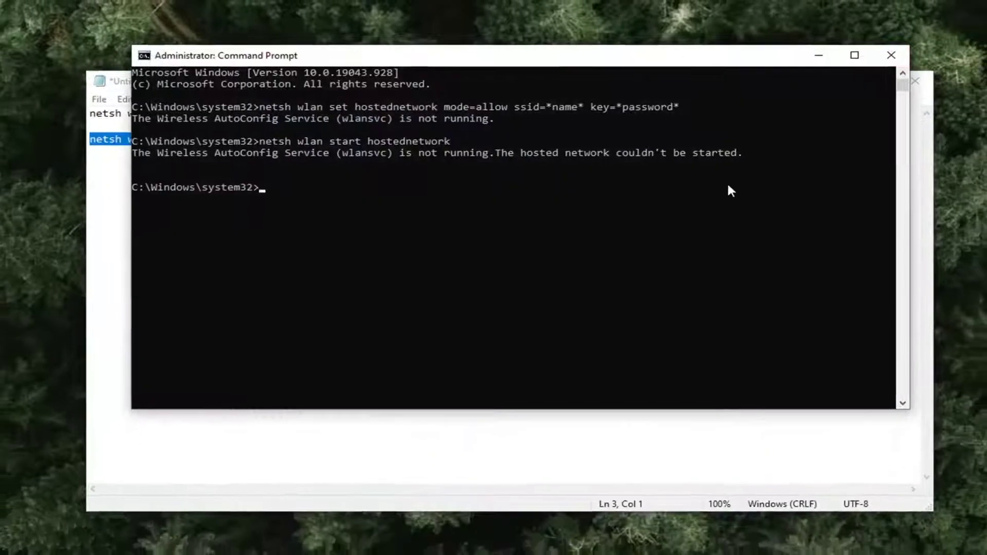